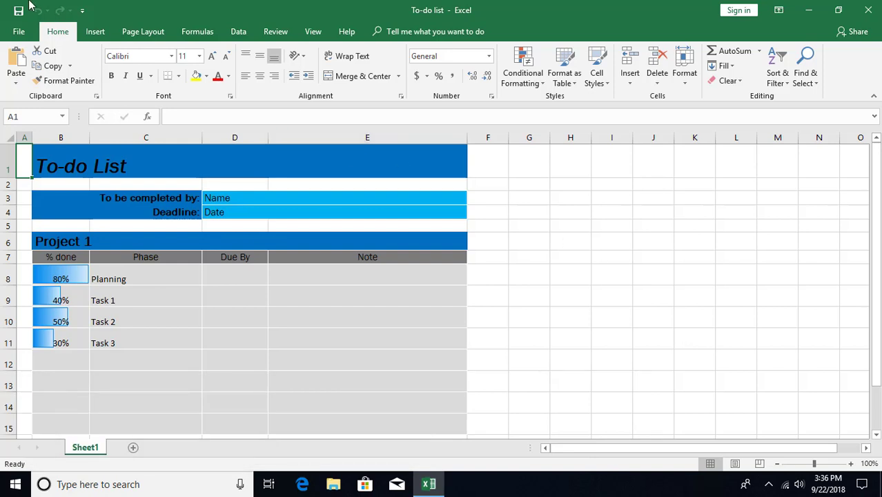
- Open the print settings for the To-do list workbook and view the available printers
left_click(18, 32)
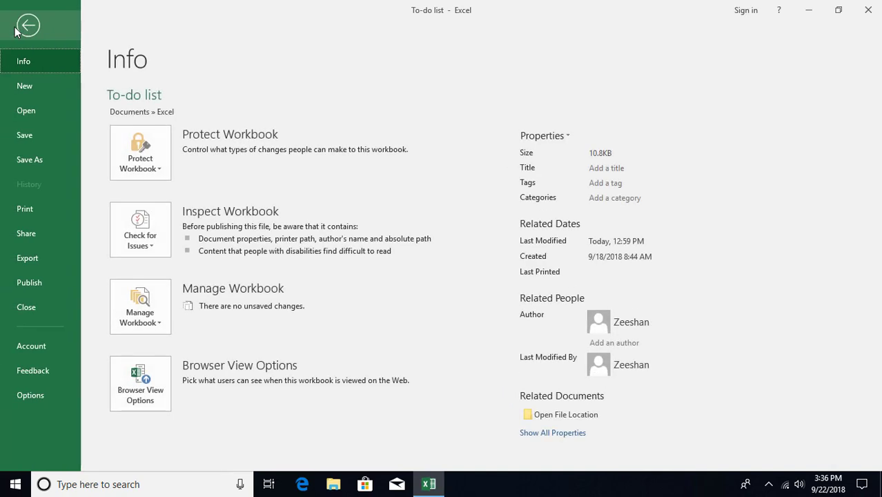
left_click(24, 212)
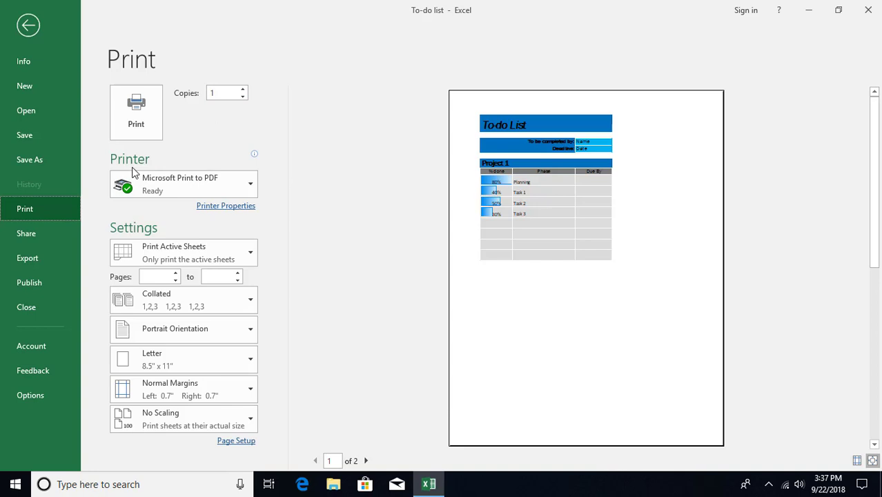
left_click(237, 181)
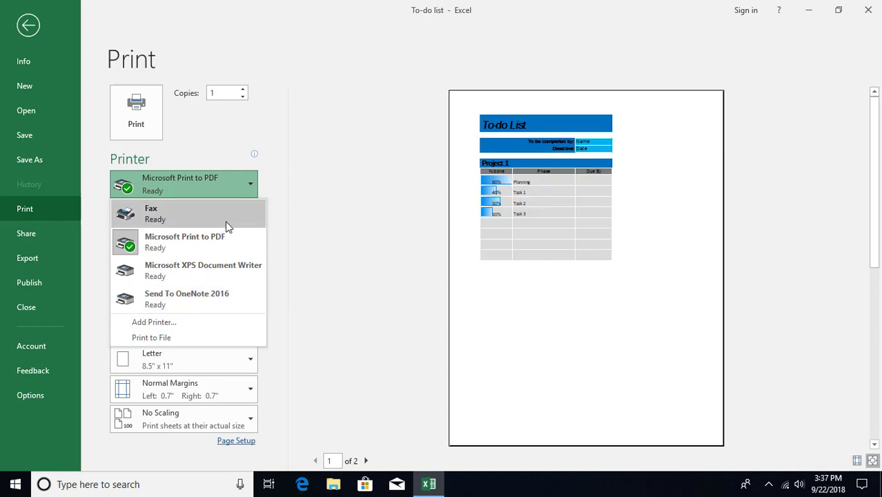
left_click(302, 219)
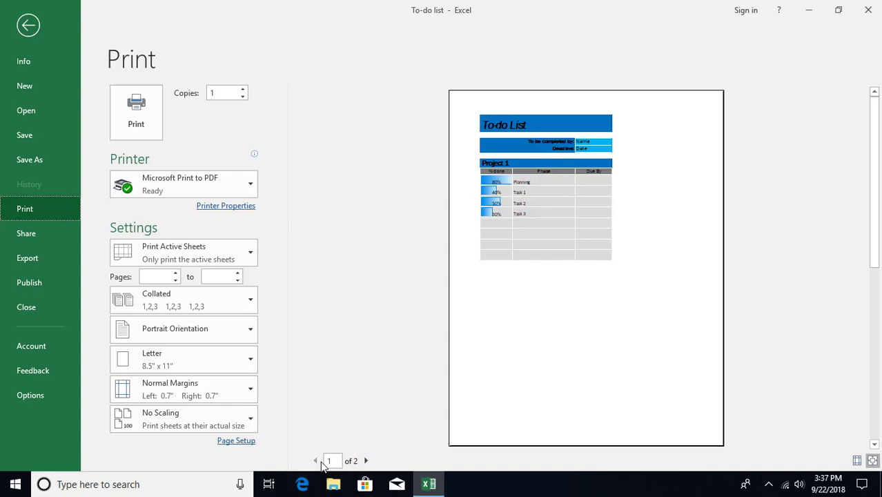
- Page through the print preview to the second page and back to the first
left_click(366, 461)
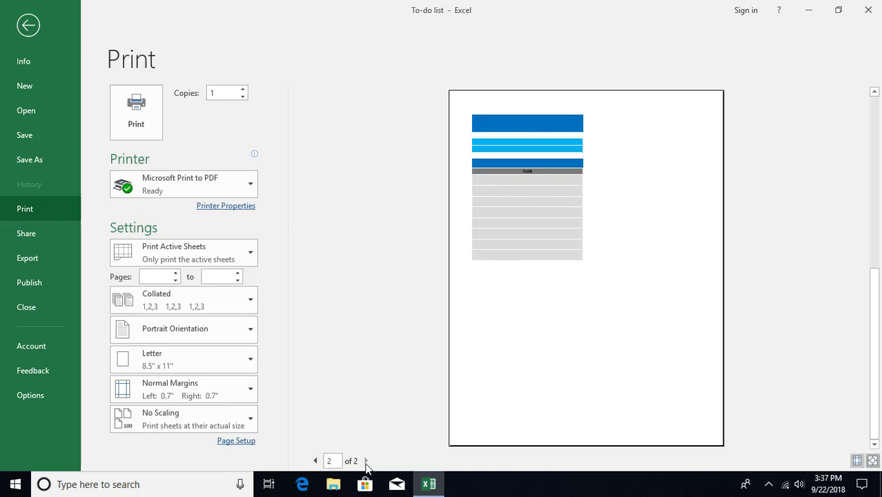
left_click(315, 461)
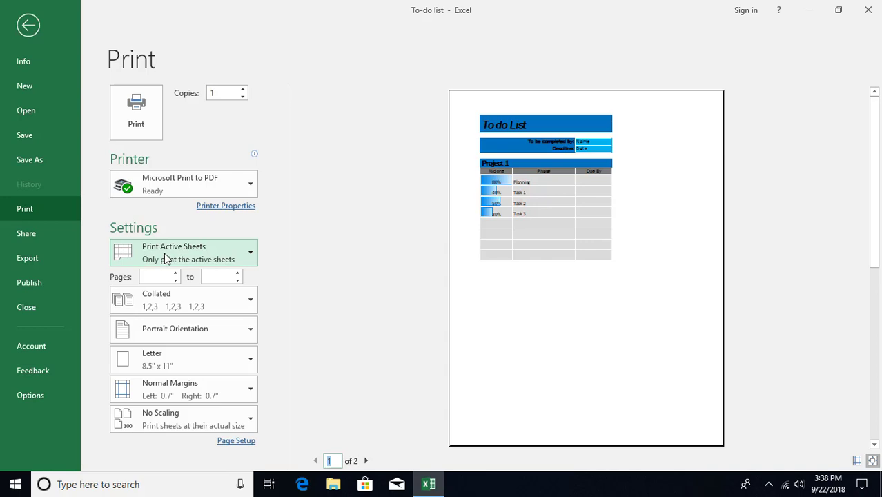
- Try Print Selection as the print range and return to Print Active Sheets
left_click(231, 260)
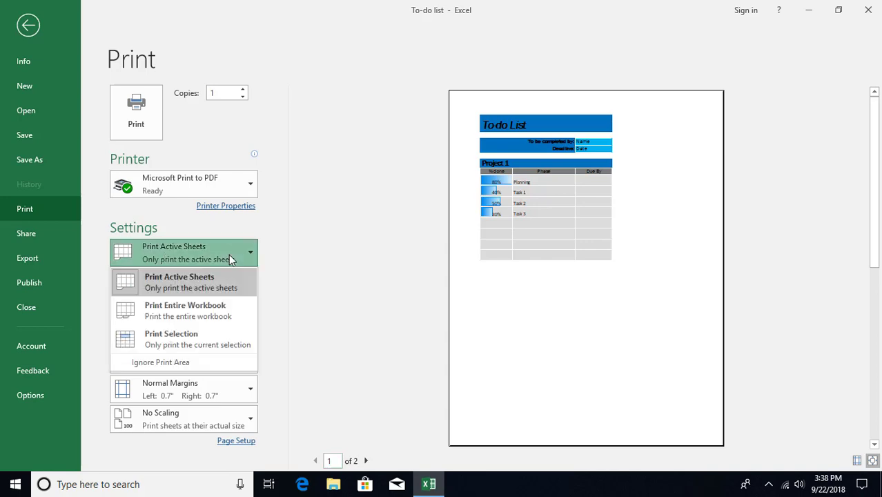
left_click(181, 346)
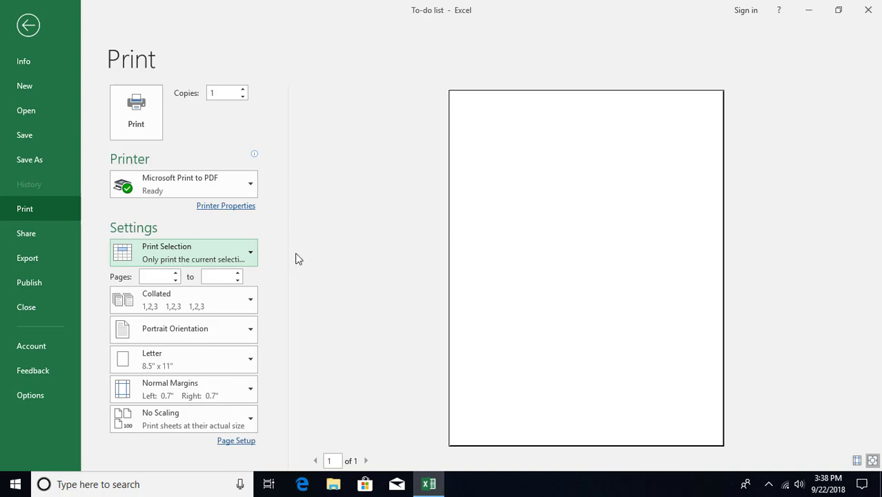
left_click(244, 252)
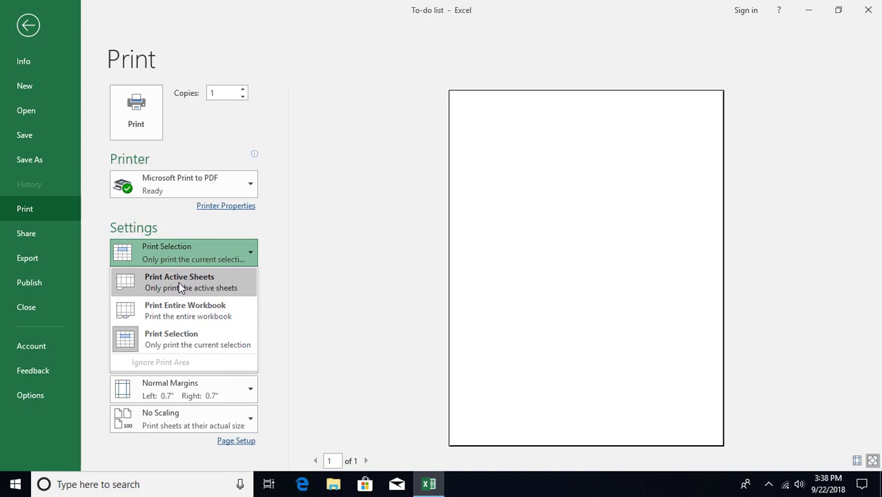
left_click(179, 281)
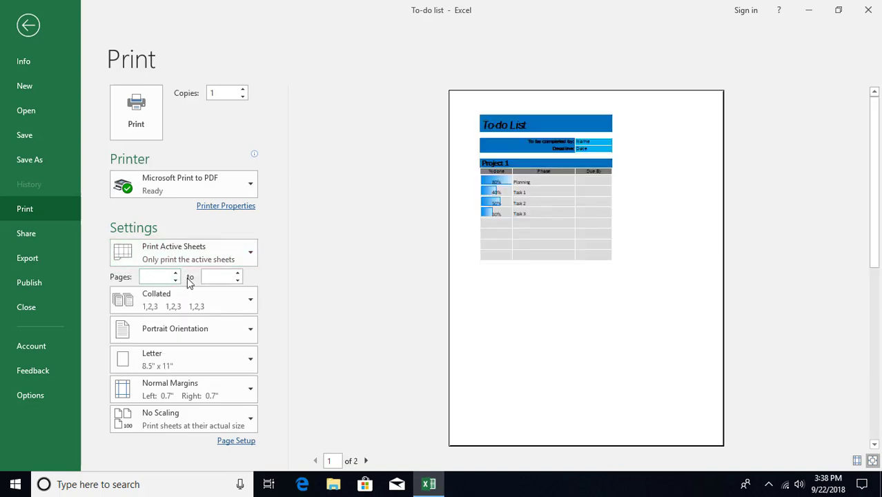
- Examine the page range setting and the collated and uncollated printing options
left_click(163, 277)
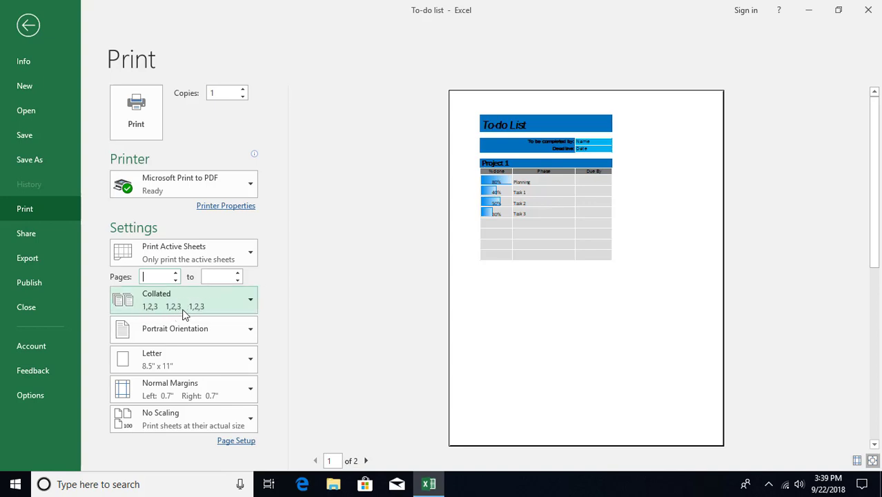
left_click(235, 305)
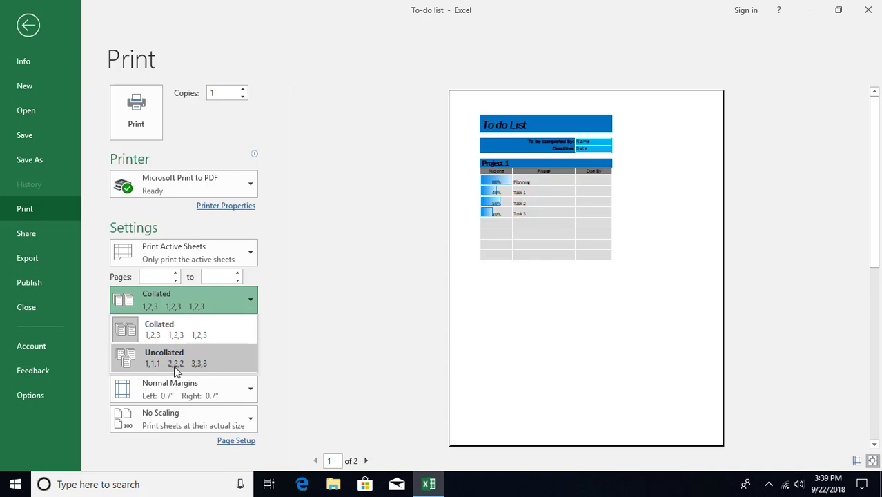
left_click(289, 301)
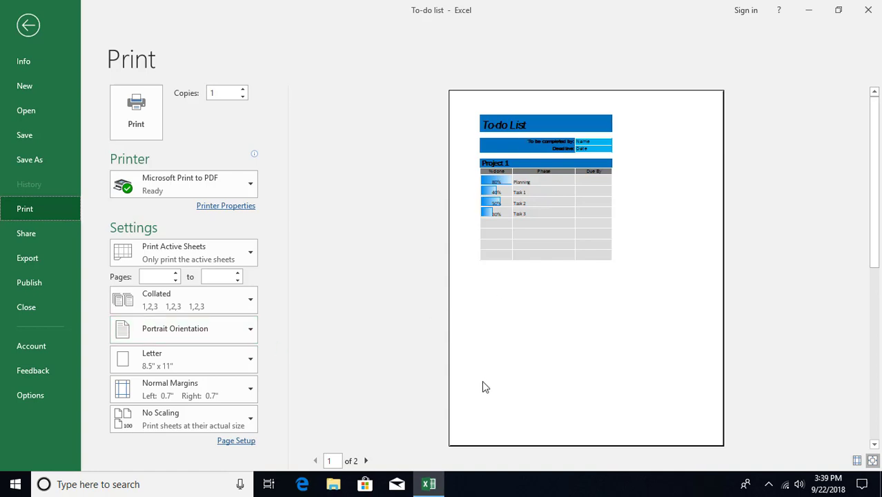
- Try Landscape Orientation for the printout and return to Portrait Orientation
left_click(218, 330)
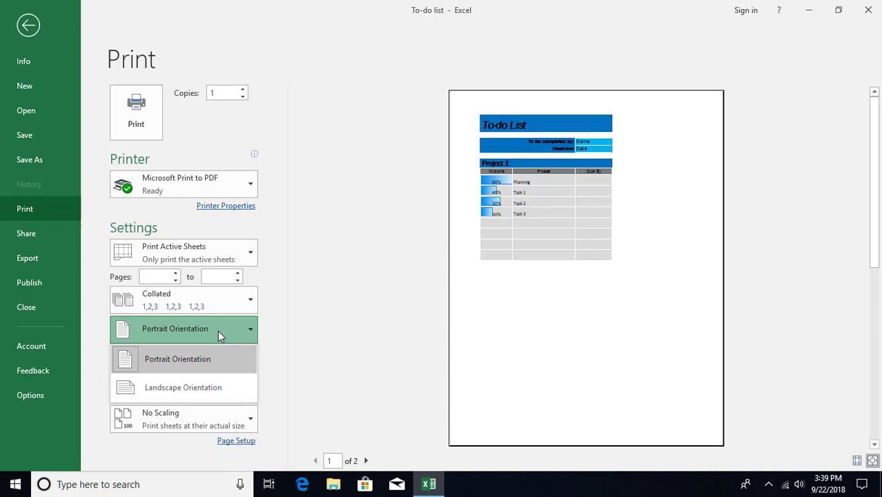
left_click(190, 387)
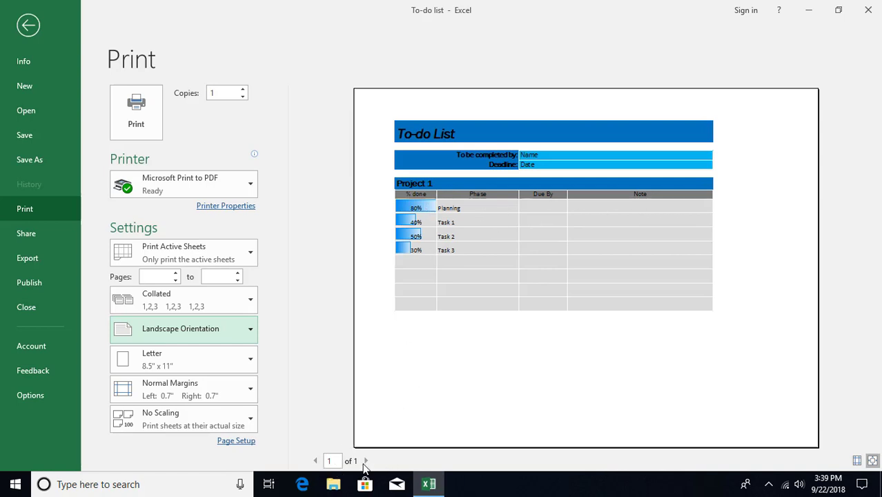
left_click(228, 333)
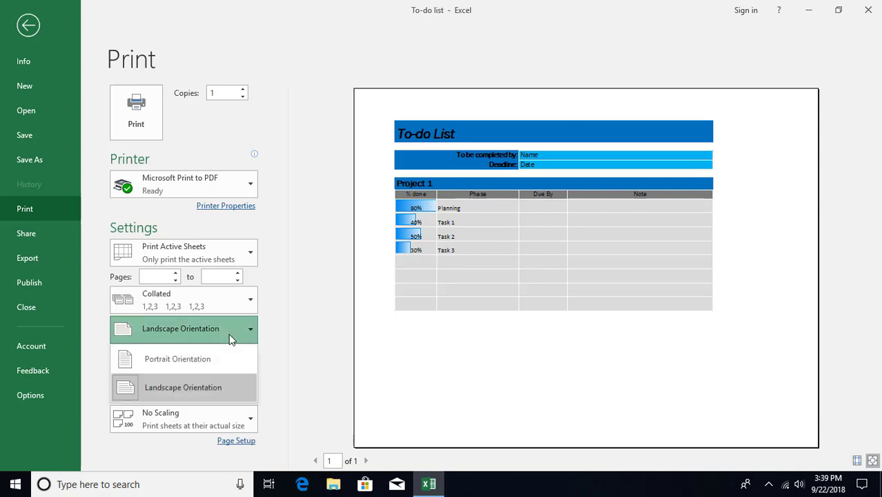
left_click(193, 362)
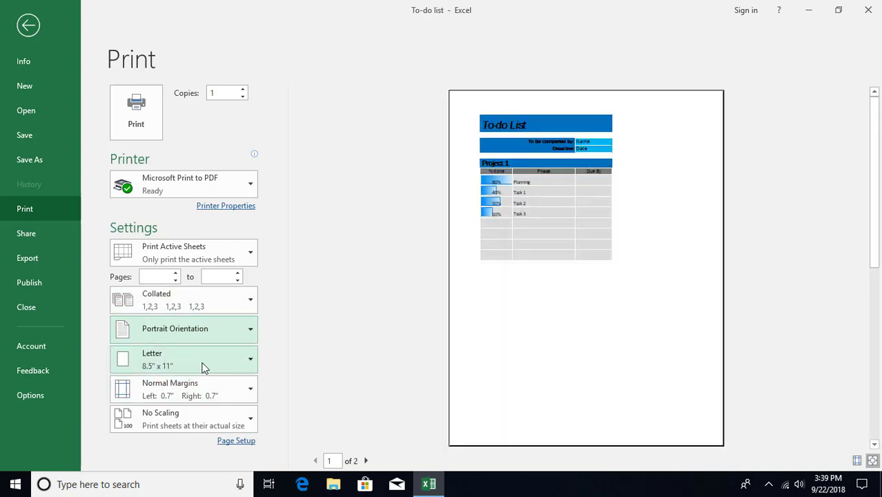
- Examine the available paper sizes and the preset page margins for the printout
left_click(212, 363)
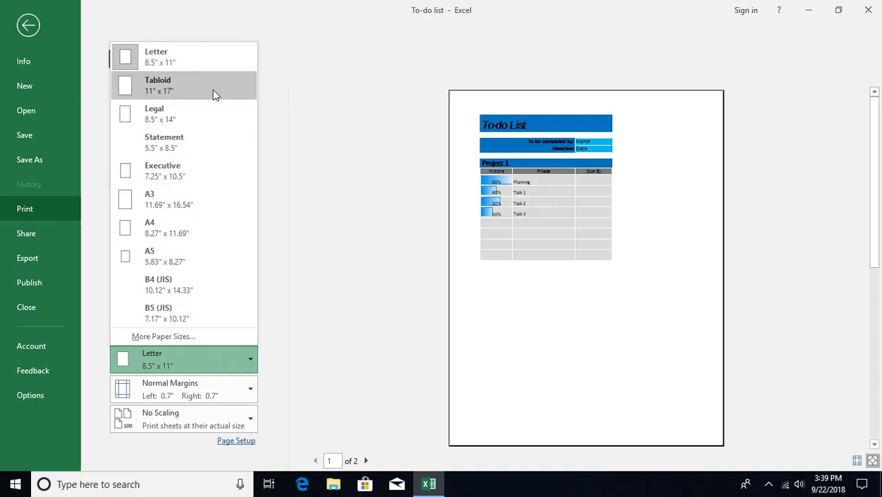
left_click(289, 270)
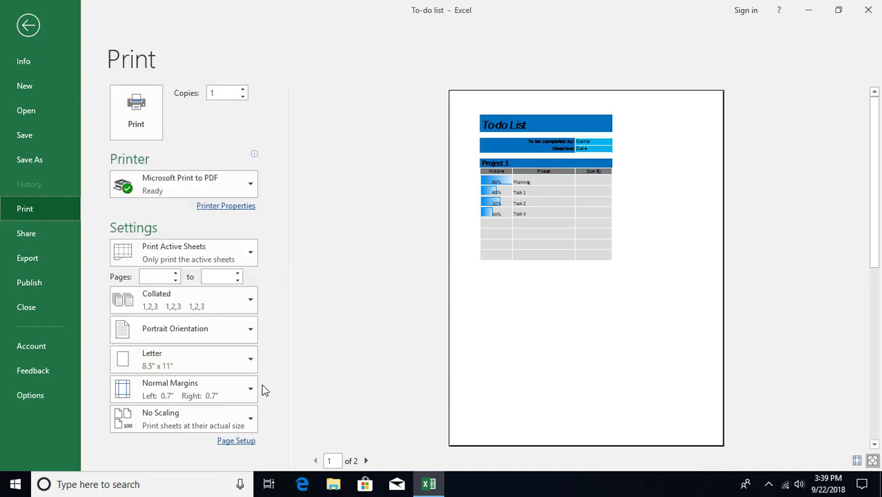
left_click(222, 397)
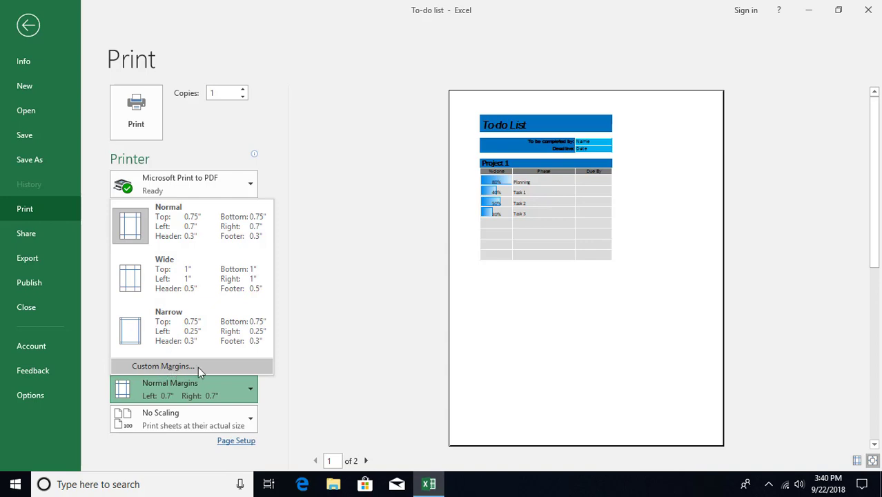
left_click(296, 328)
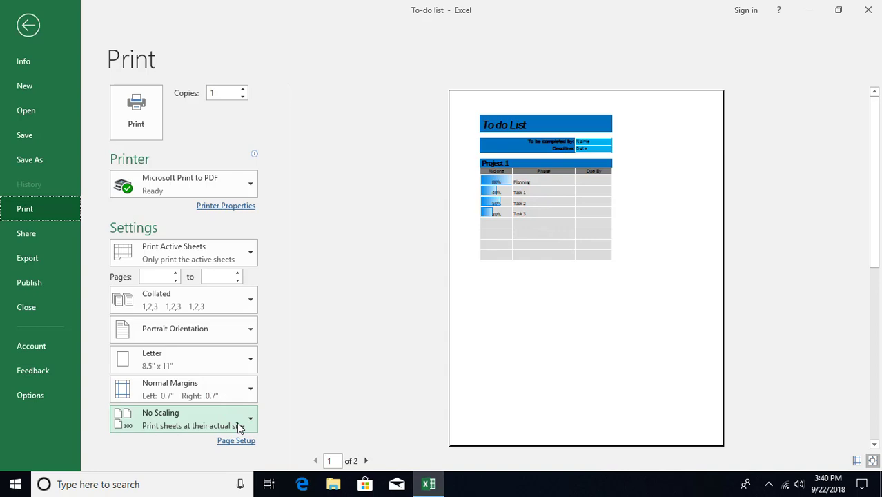
- Try fitting the sheet, all columns and all rows on one page, and return the print scaling to No Scaling
left_click(171, 428)
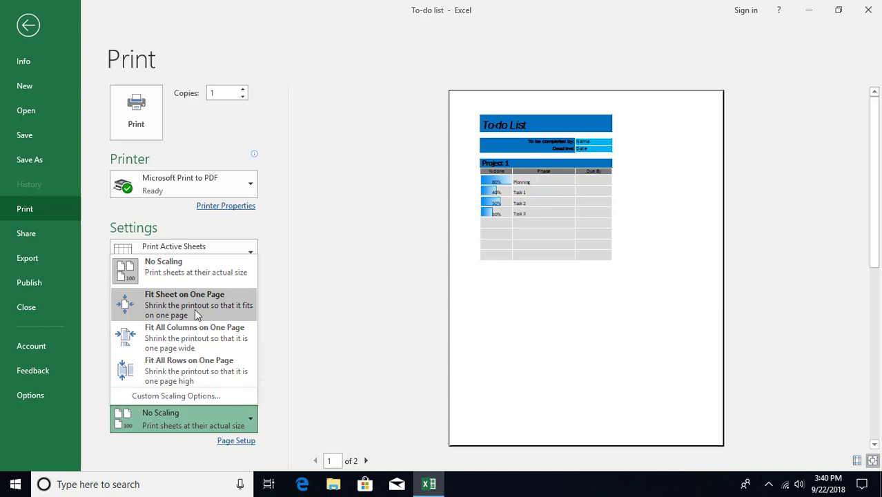
left_click(198, 305)
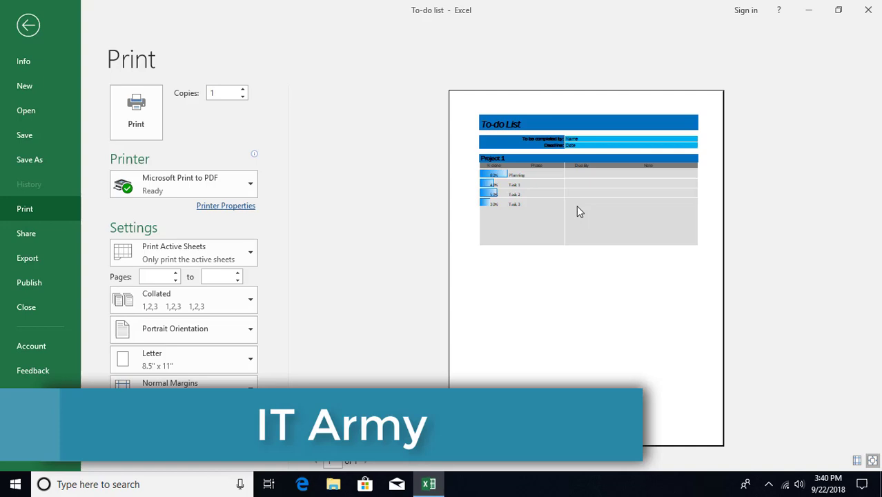
left_click(180, 425)
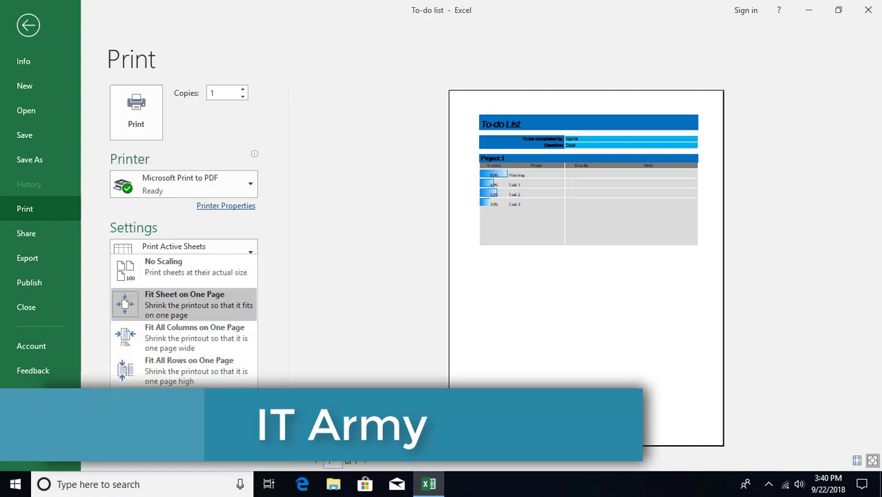
left_click(210, 340)
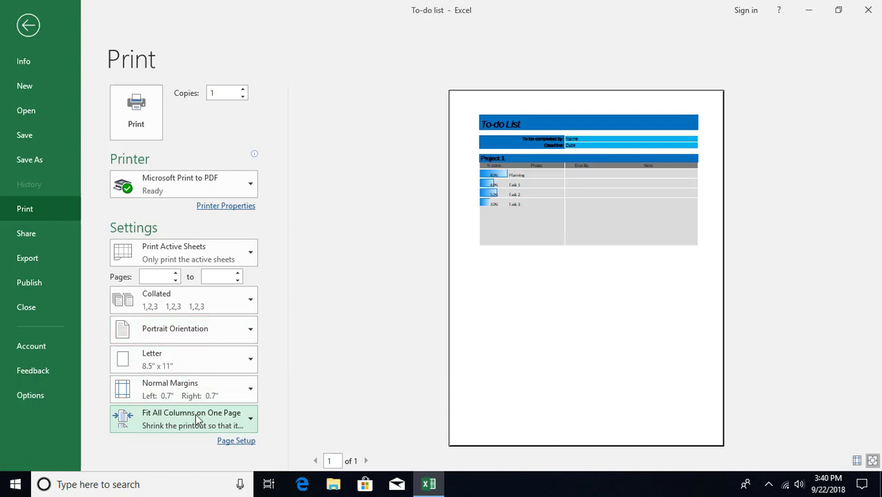
left_click(197, 418)
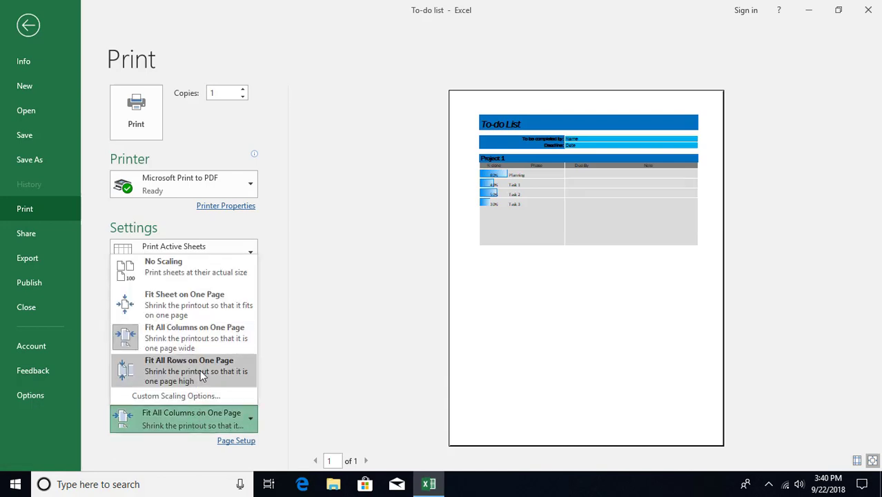
left_click(202, 375)
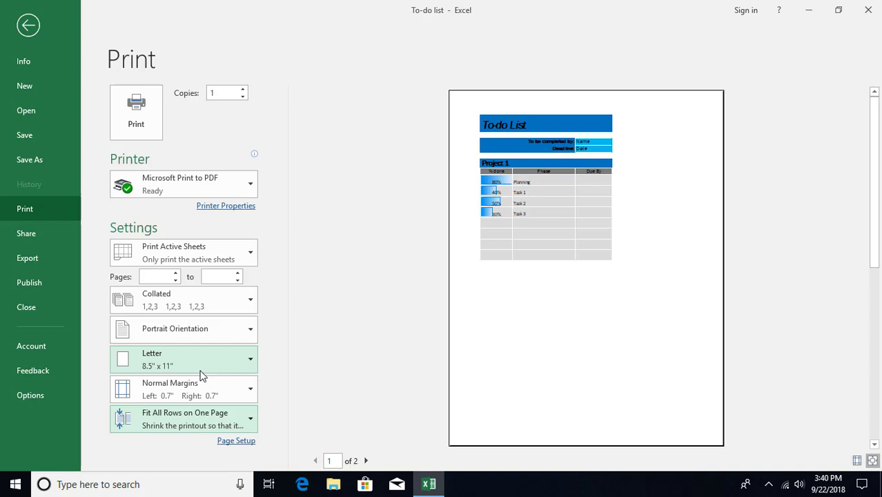
left_click(209, 417)
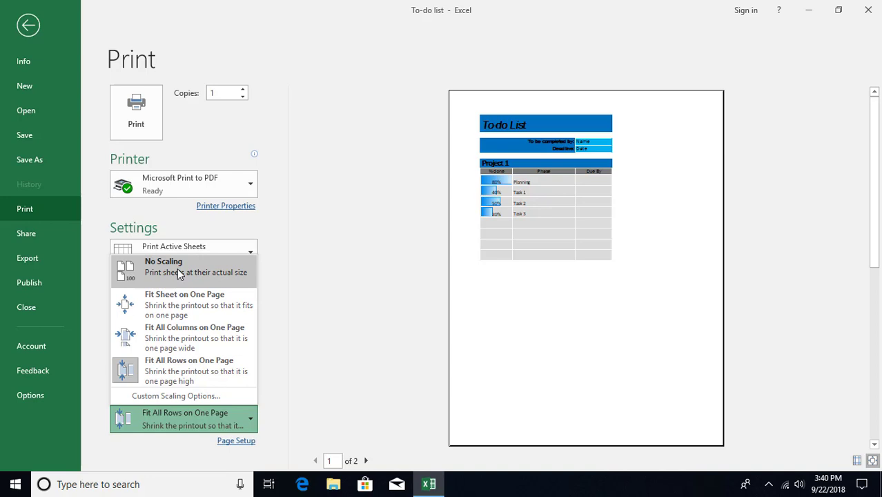
left_click(177, 268)
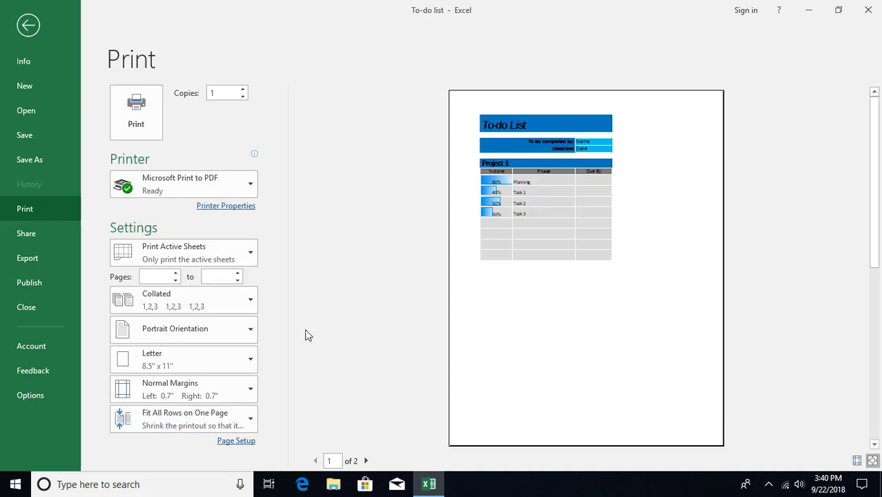
left_click(365, 461)
left_click(315, 460)
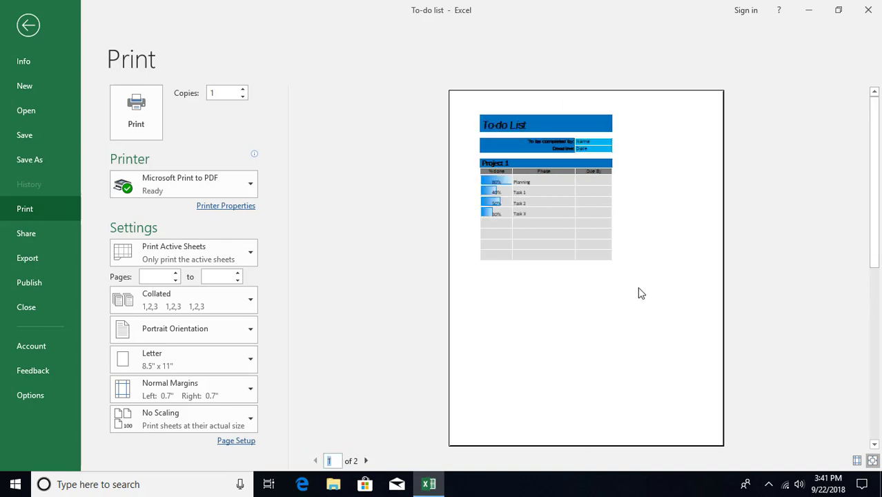
- Show the margin guides in the print preview, reduce the right margin to 0.48" and slightly reduce the bottom margin
left_click(858, 463)
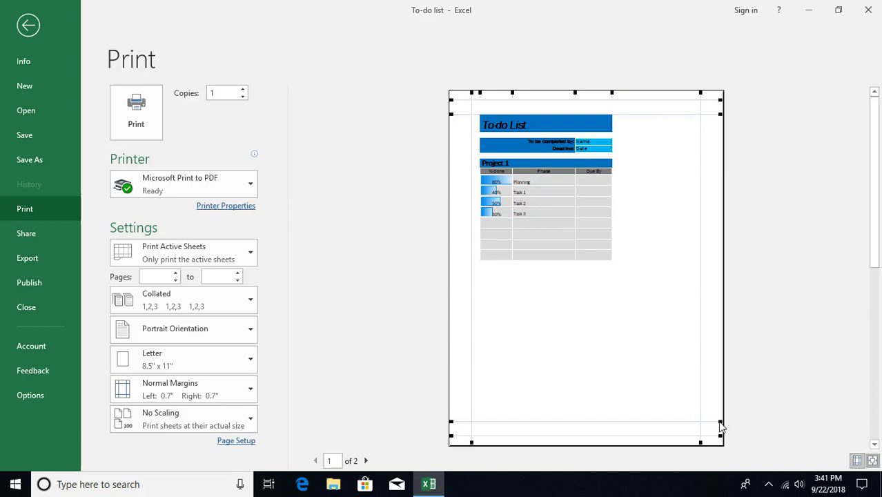
left_click_drag(720, 423, 709, 445)
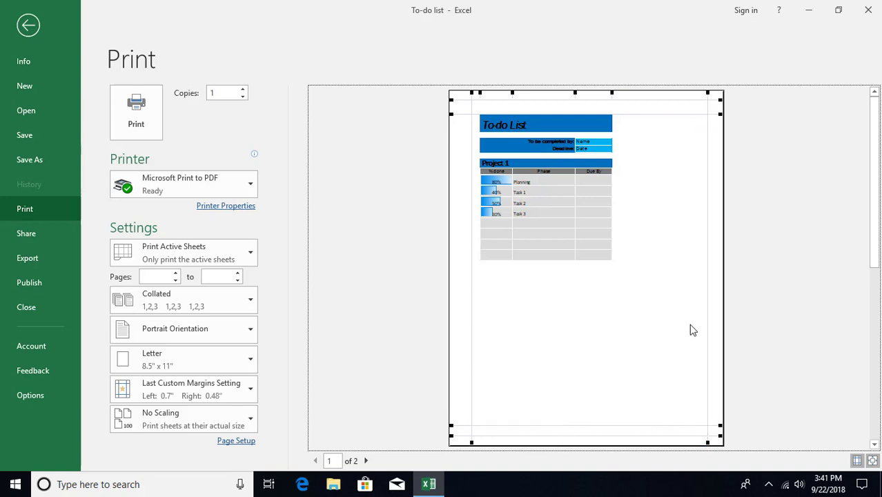
- Zoom in on the first page of the print preview and open the Page Setup dialog
left_click(873, 462)
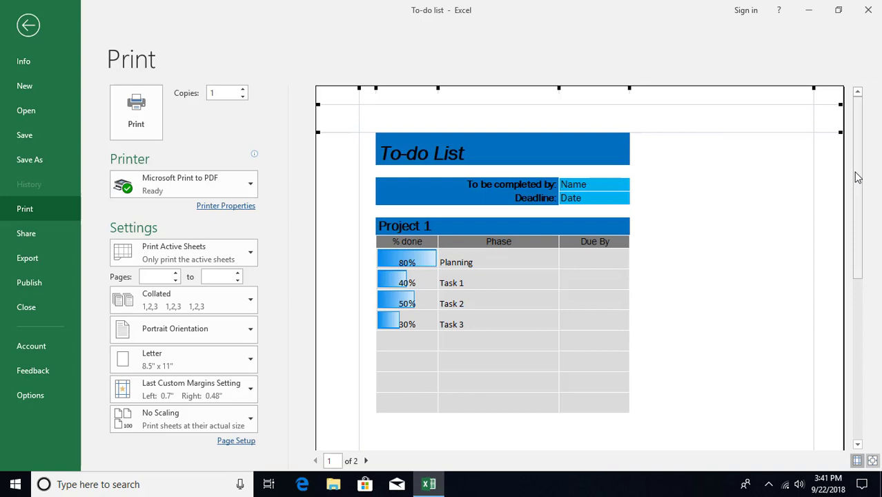
left_click_drag(857, 173, 861, 154)
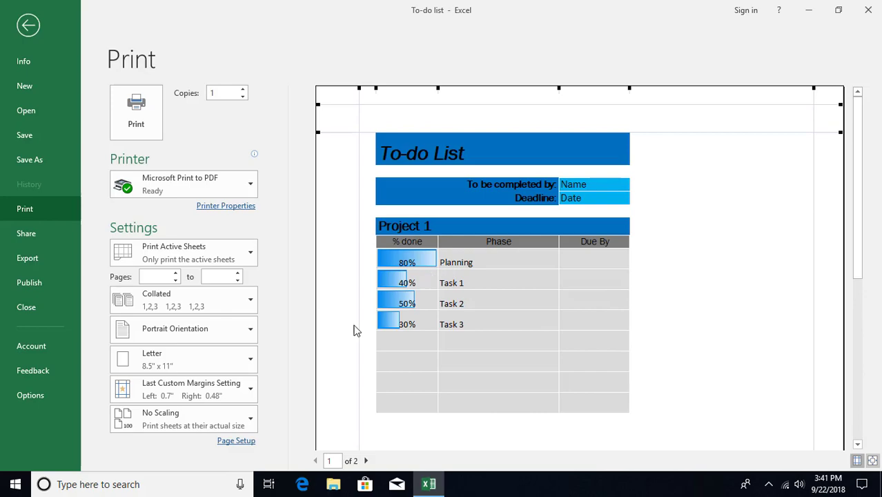
left_click(245, 444)
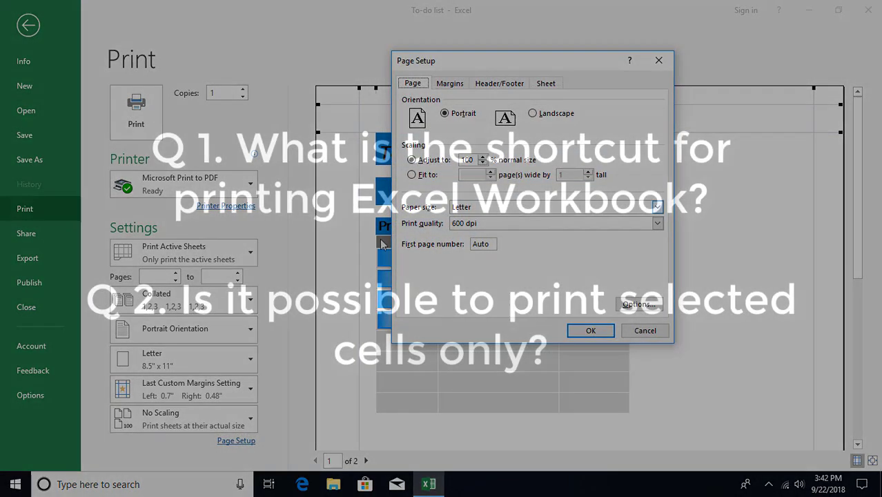